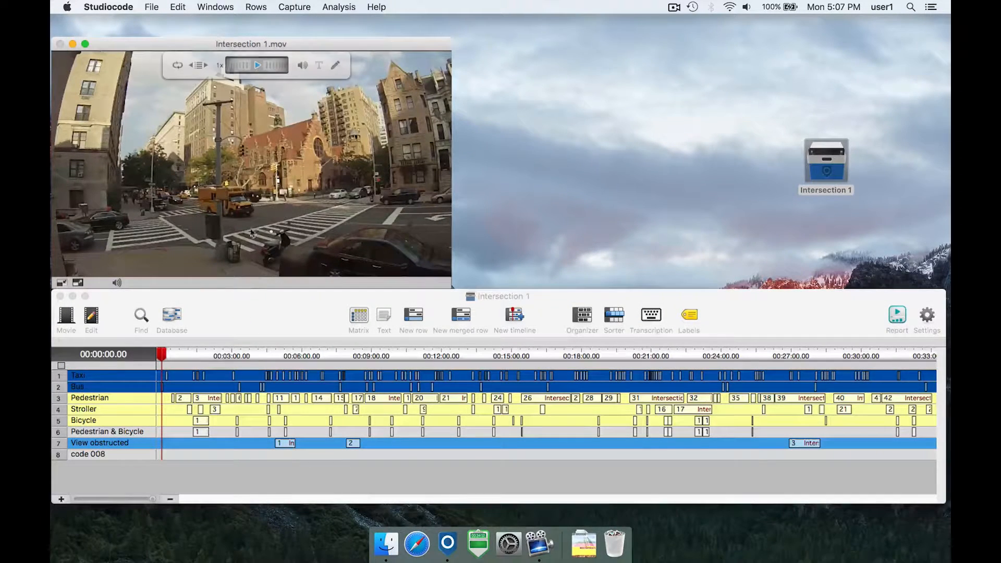
Save the Intersection 1 movie and timeline as a reference package named "Intersection 1 - JT" on the Desktop
left_click(154, 8)
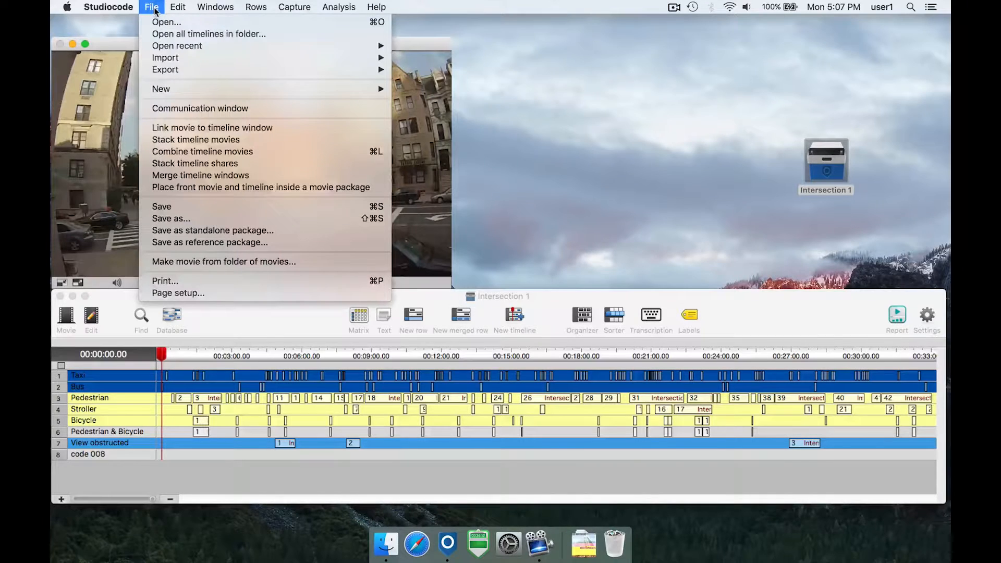
left_click(225, 242)
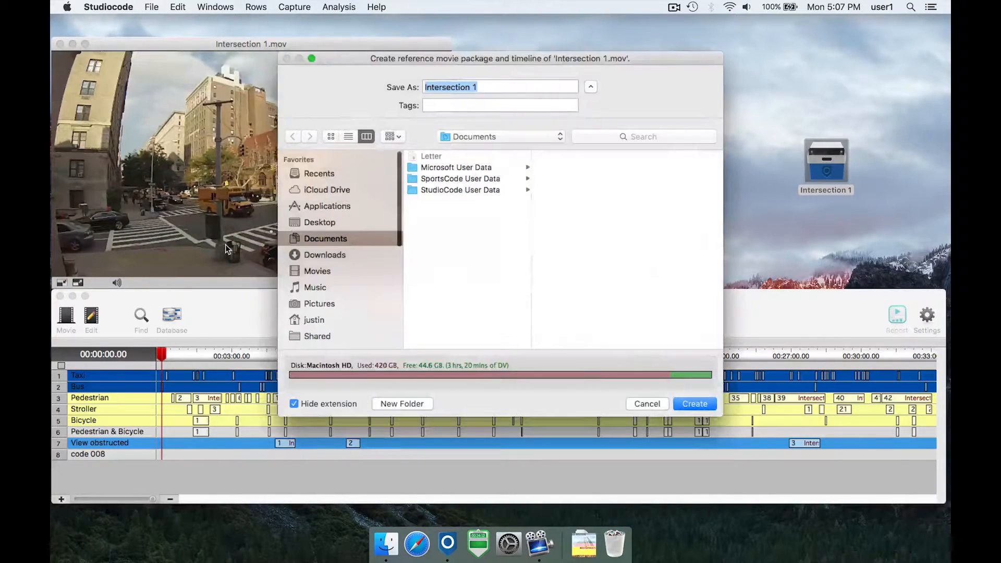
left_click(591, 87)
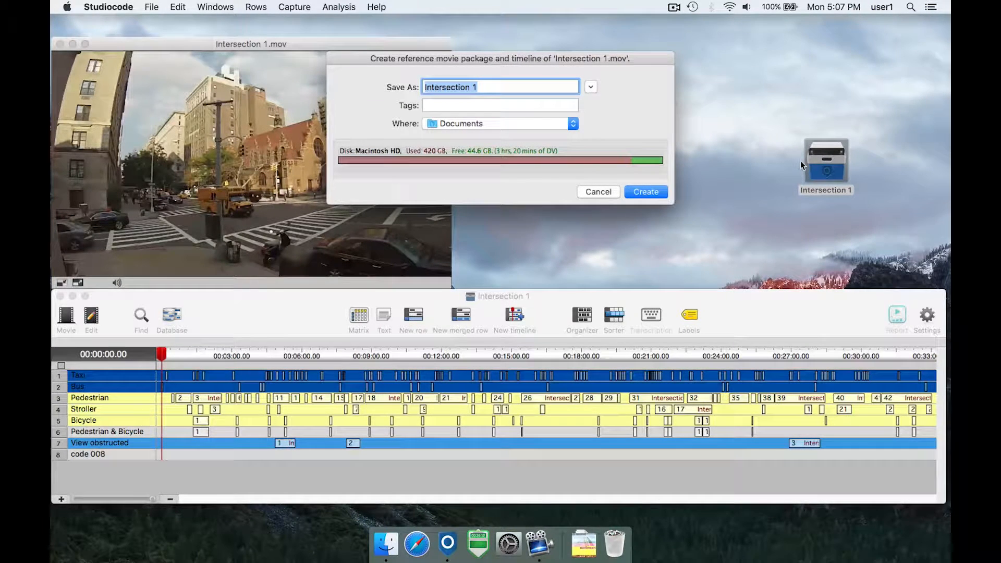
key("Right")
type("- JT")
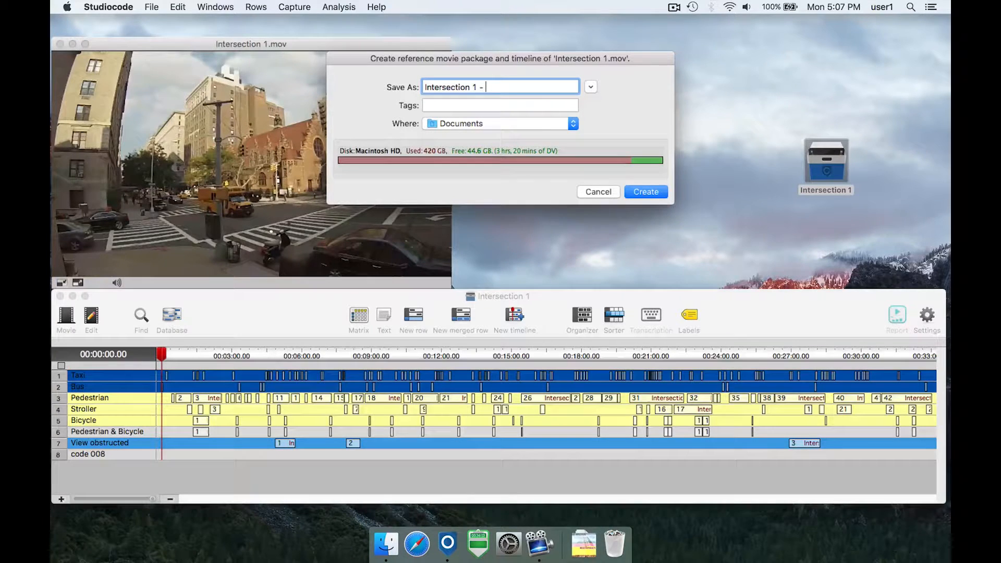
left_click(525, 122)
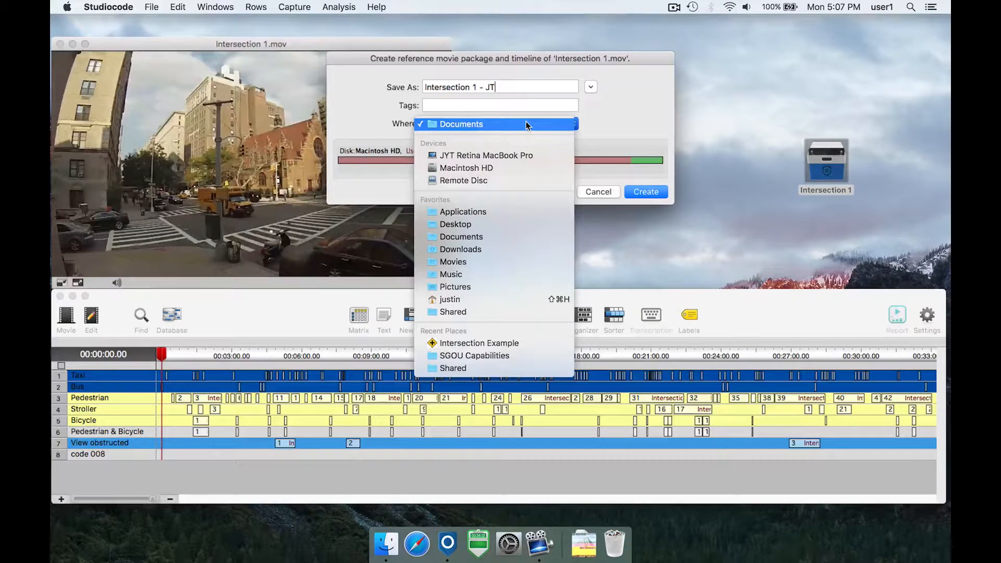
left_click(502, 224)
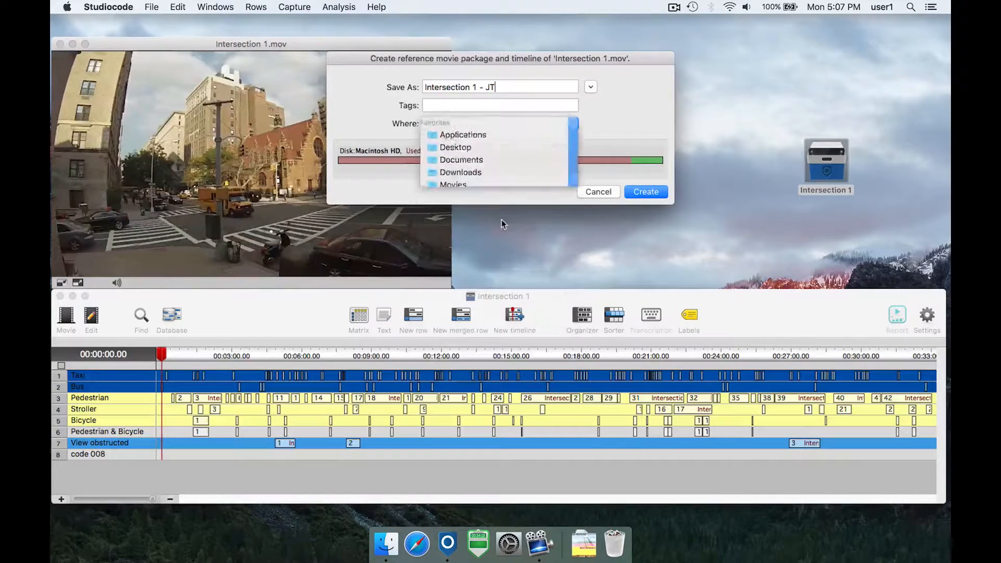
left_click(638, 195)
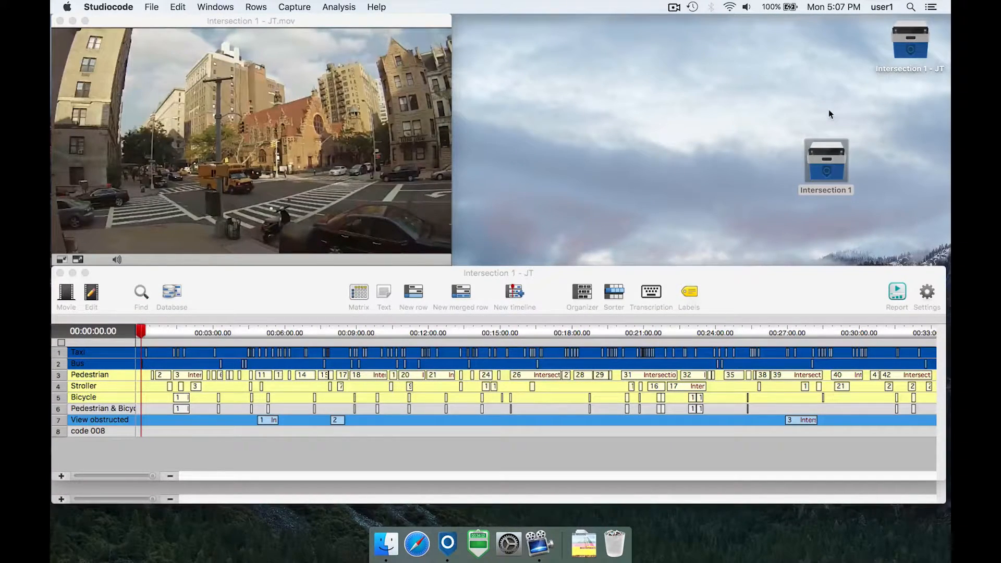
Close the original Intersection 1 timeline and reposition the Intersection 1 - JT timeline window
left_click(494, 275)
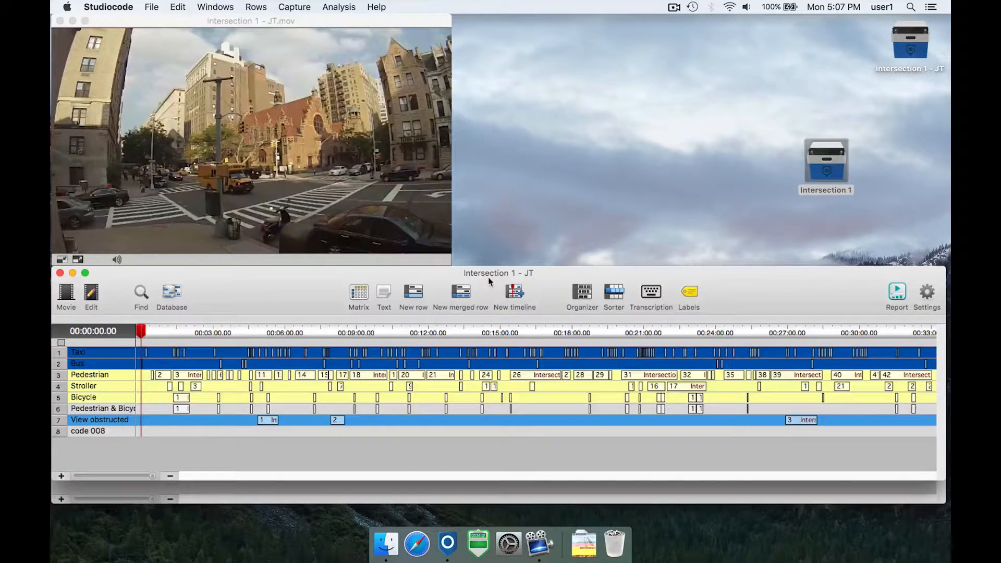
left_click_drag(492, 275, 506, 283)
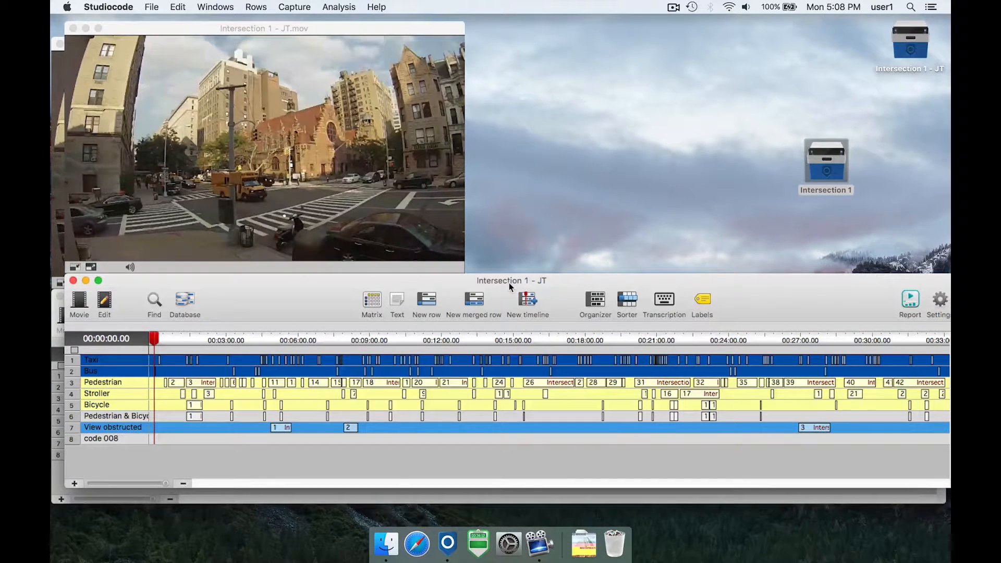
left_click(61, 432)
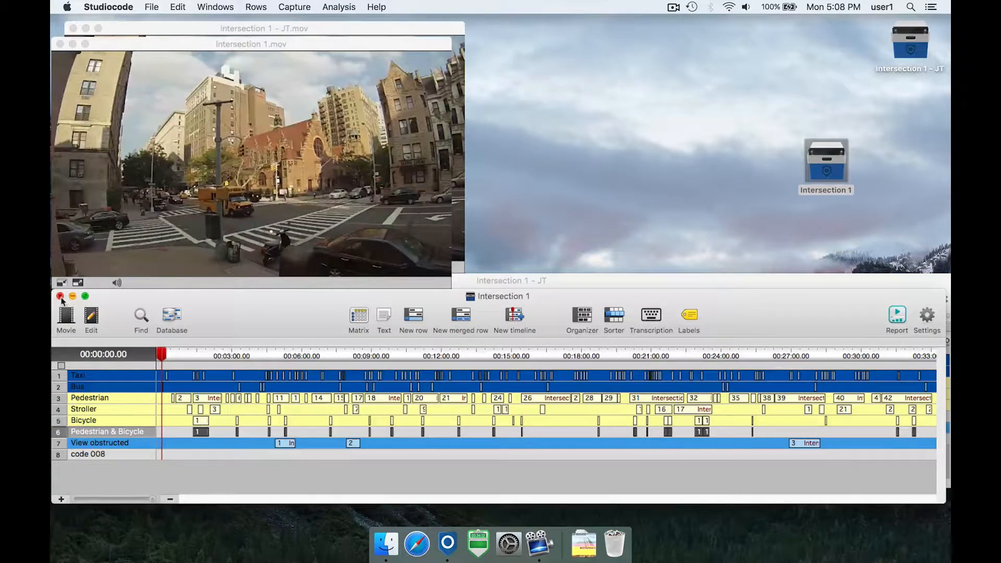
left_click(60, 296)
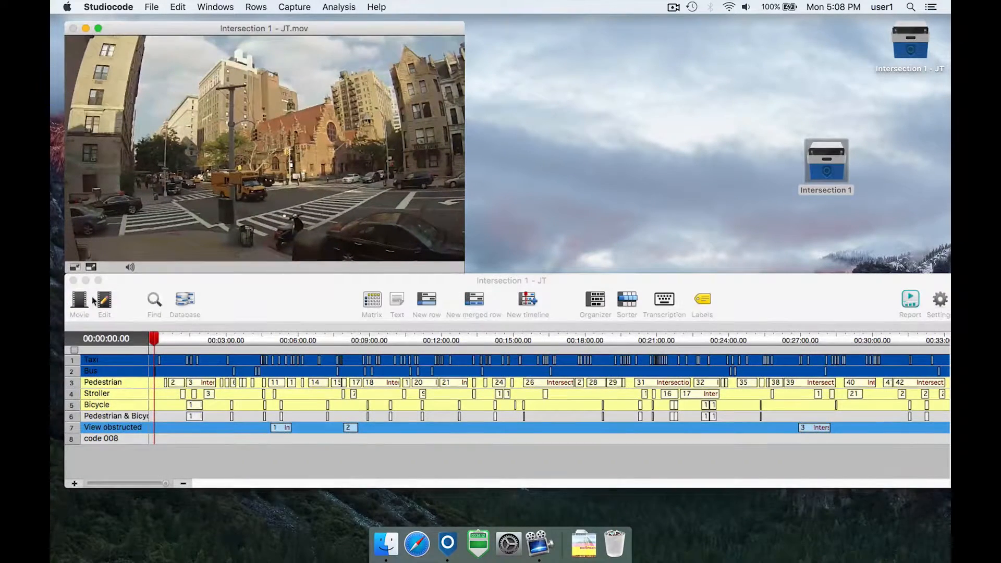
left_click_drag(303, 297, 288, 305)
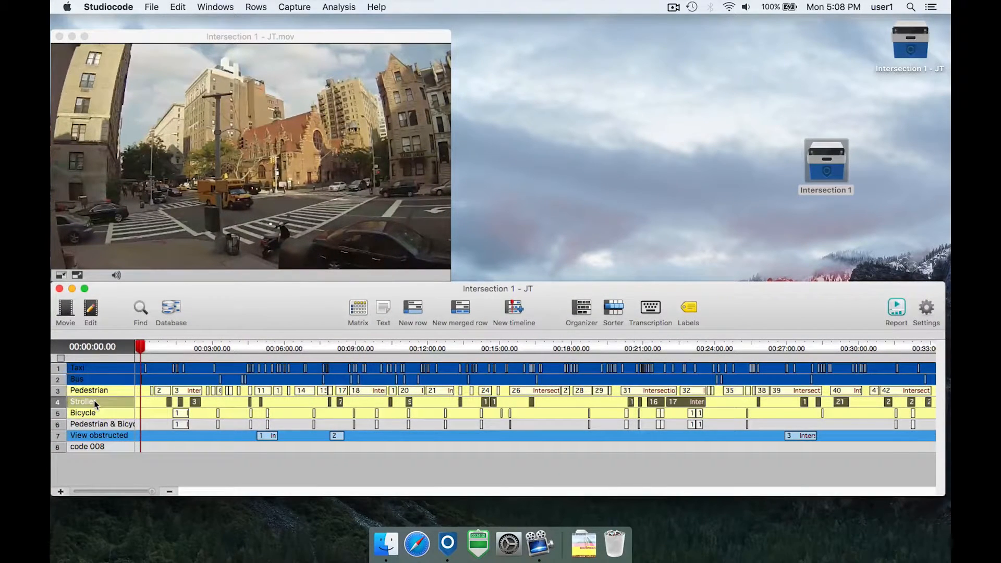
Delete all rows from the Intersection 1 - JT timeline
key("super+a")
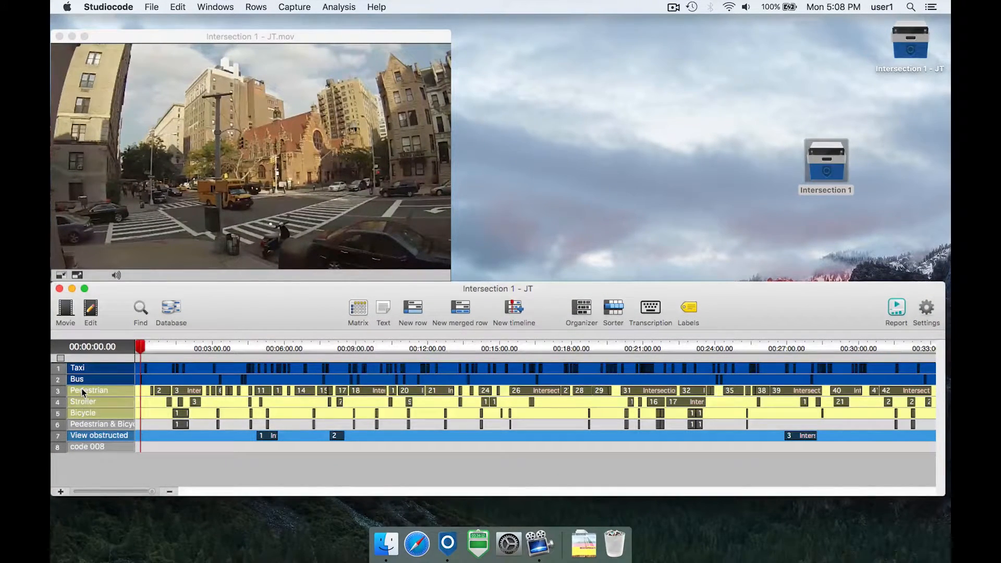
right_click(81, 389)
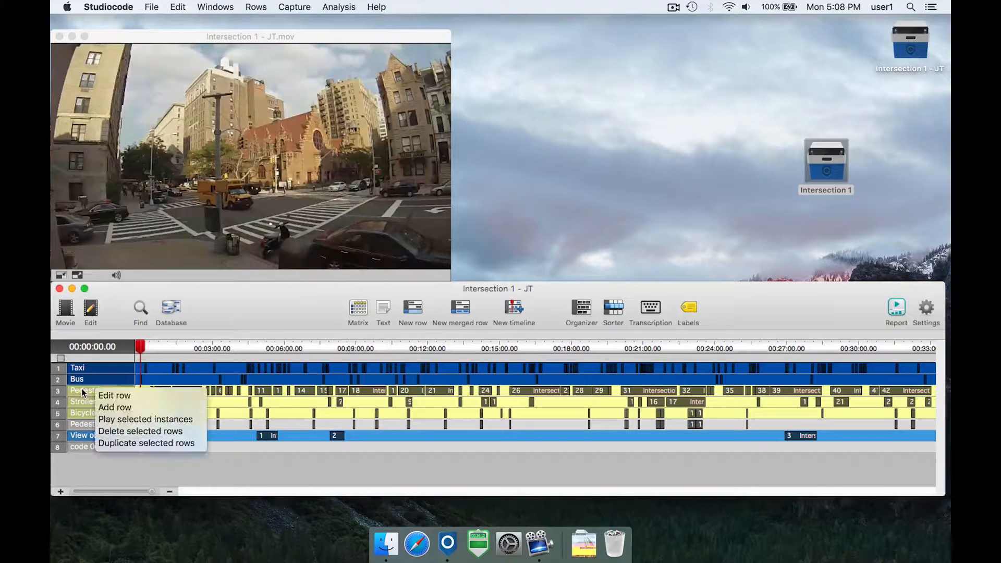
left_click(122, 431)
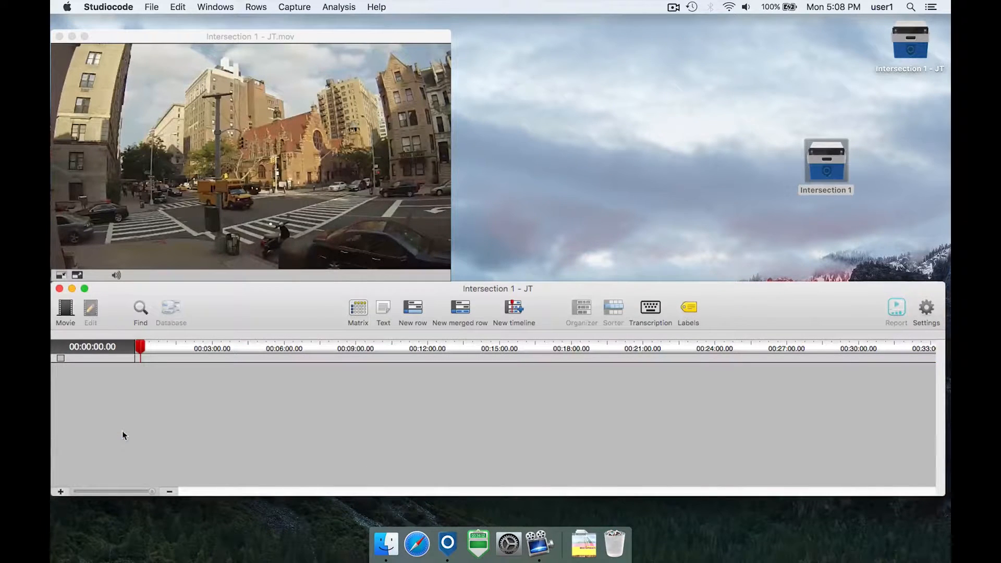
Open the Intersection Traffic CW code window, code a Taxi with North and a Bus with South during playback, and end in edit mode
left_click(152, 7)
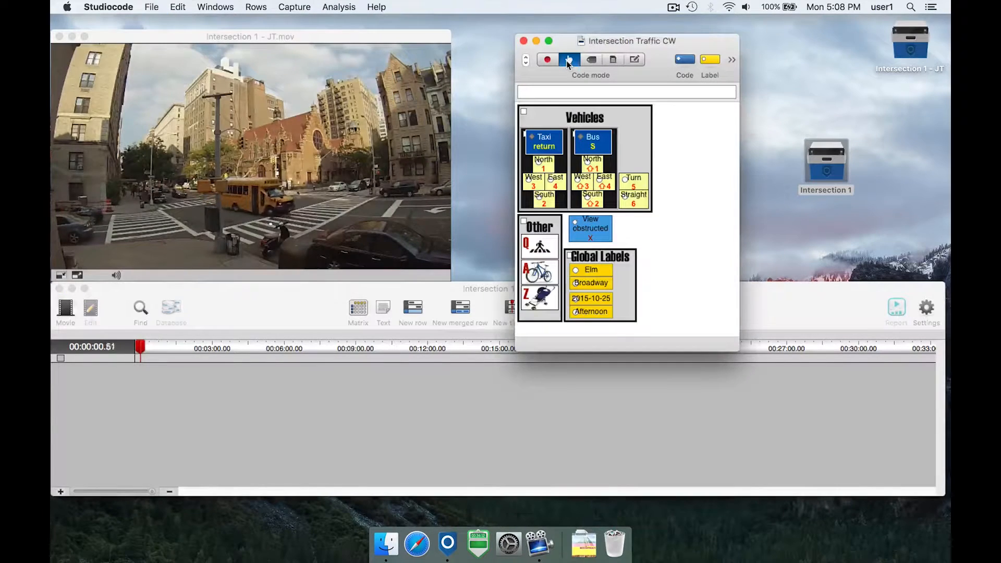
left_click(548, 169)
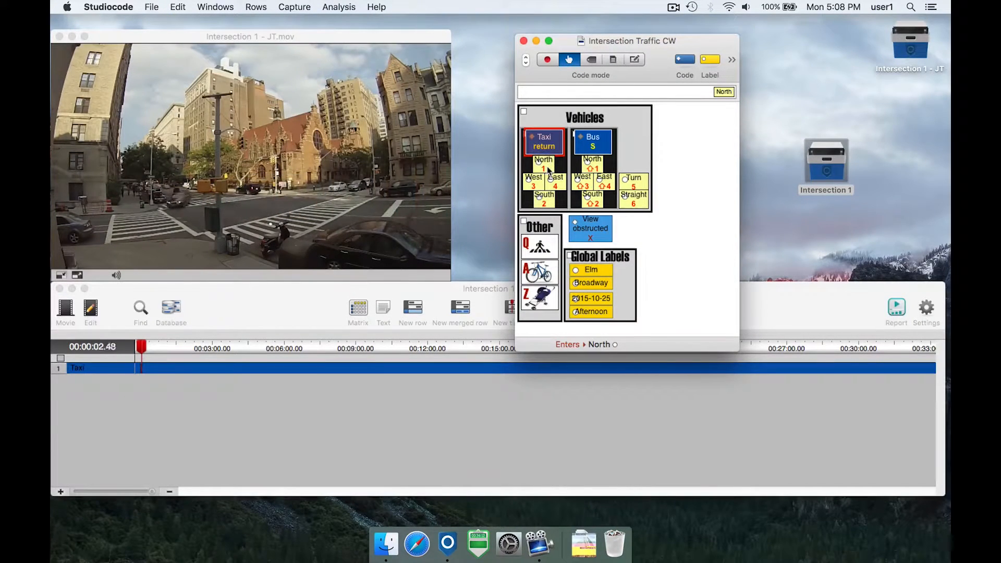
left_click(593, 203)
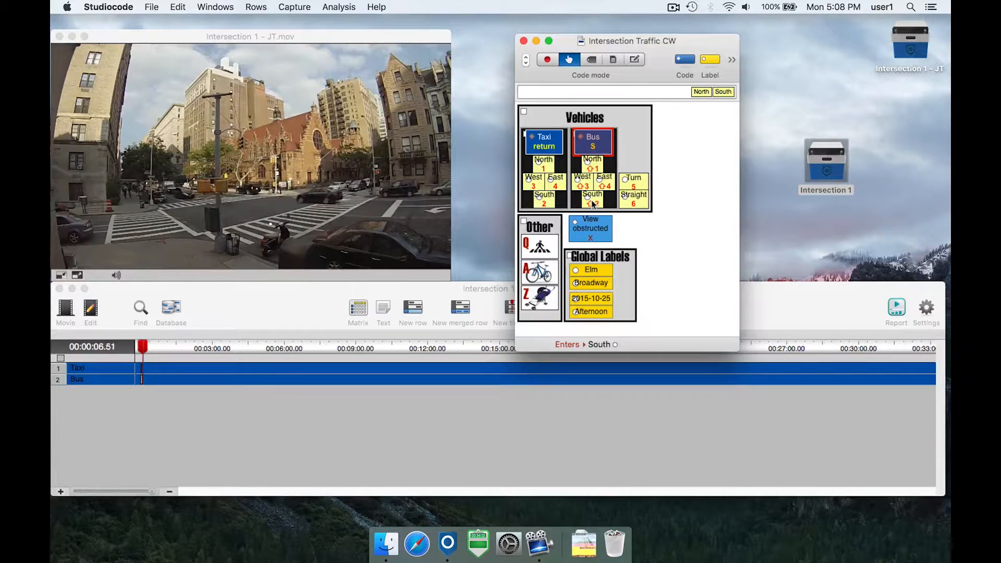
left_click(634, 59)
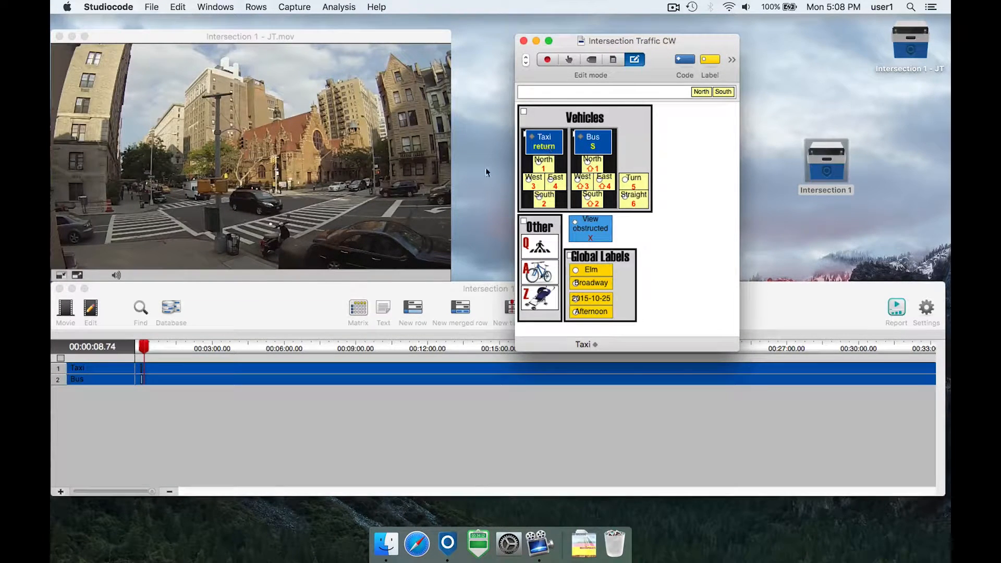
Close the Intersection 1 - JT timeline and the Intersection Traffic CW code window
left_click(265, 308)
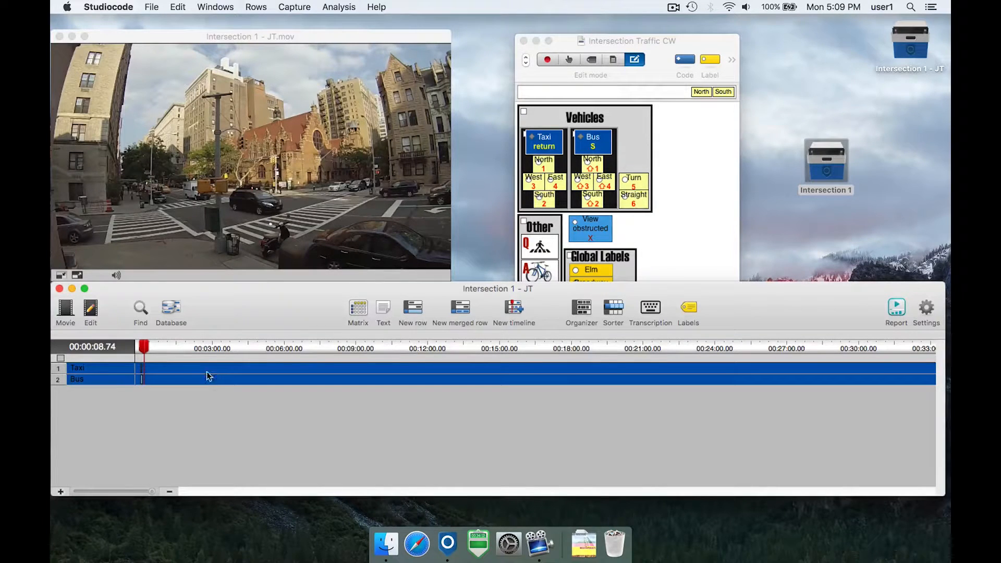
left_click(59, 290)
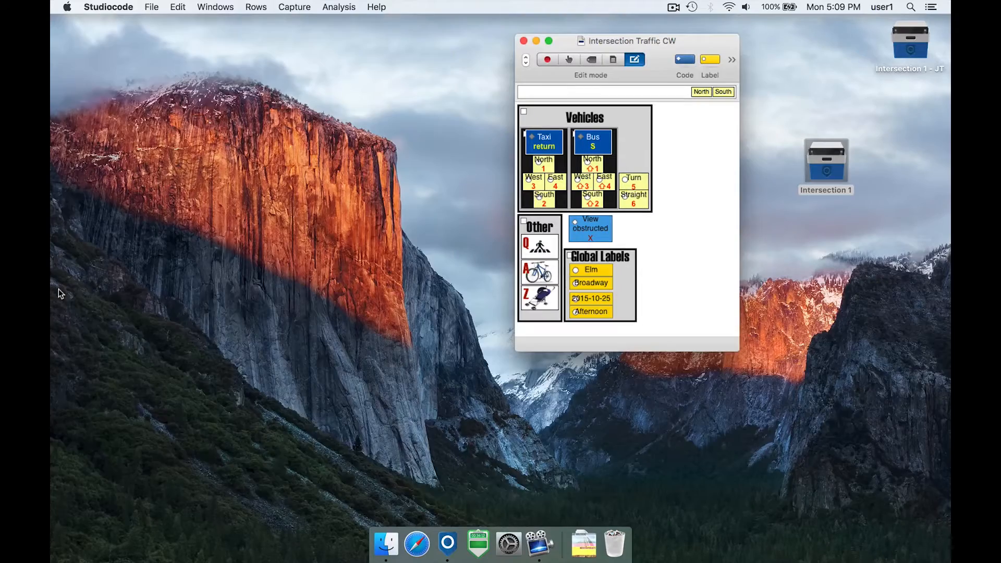
left_click(523, 41)
Place the Intersection 1 - JT package above Intersection 1 on the desktop, and reopen it briefly to check its coded rows
left_click_drag(907, 43, 825, 76)
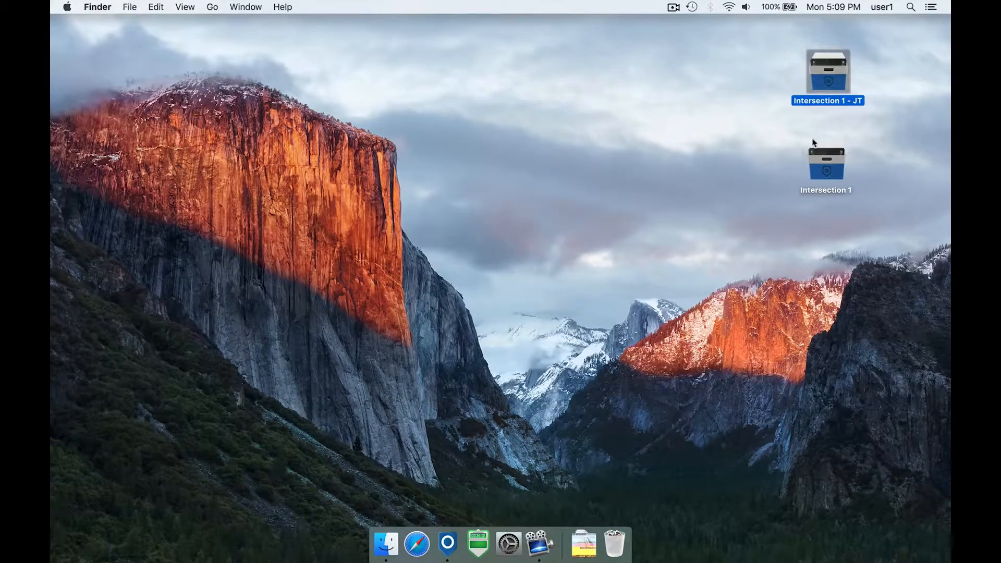
double_click(829, 80)
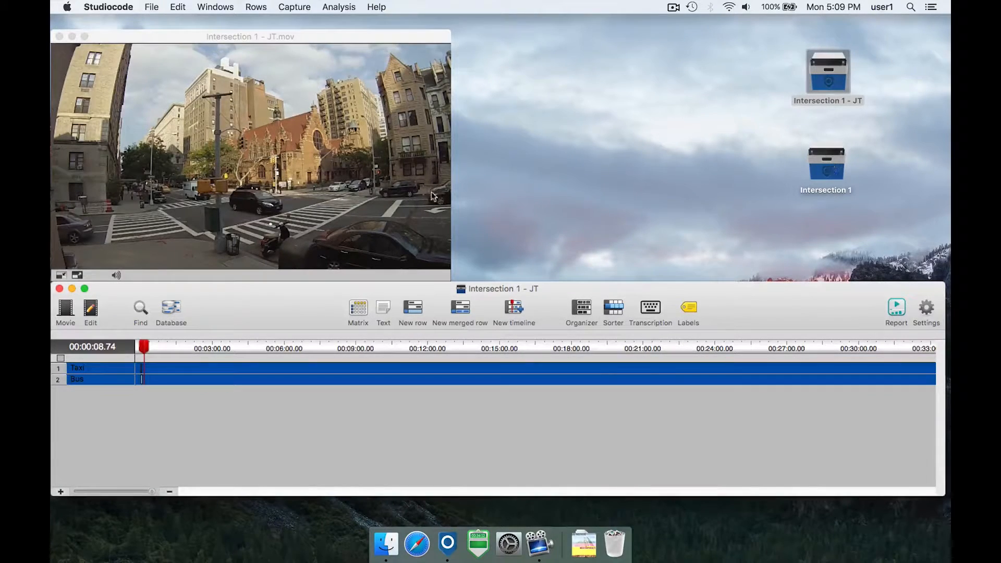
left_click(59, 289)
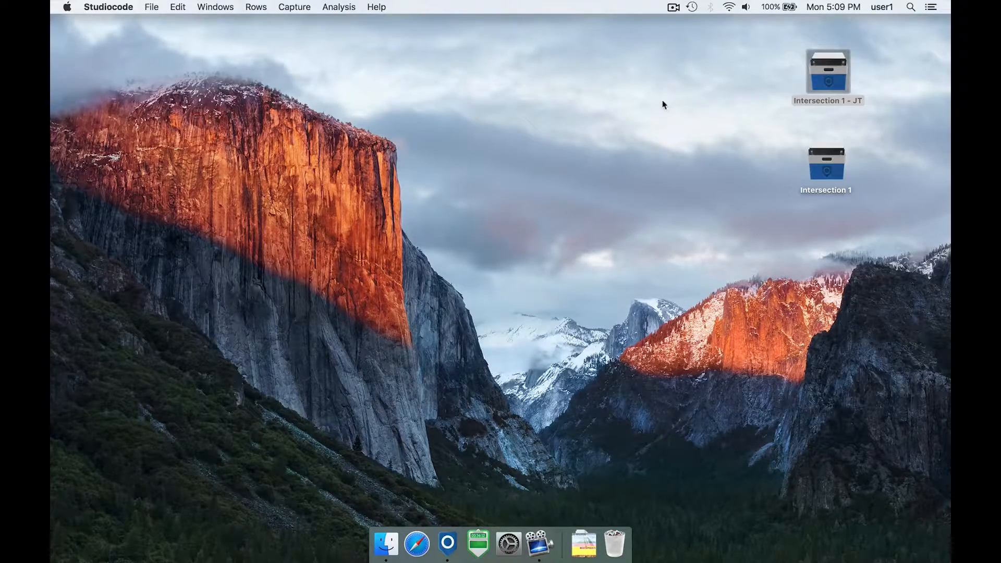
Check the file size of the Intersection 1 - JT package in its Finder file information
left_click(838, 77)
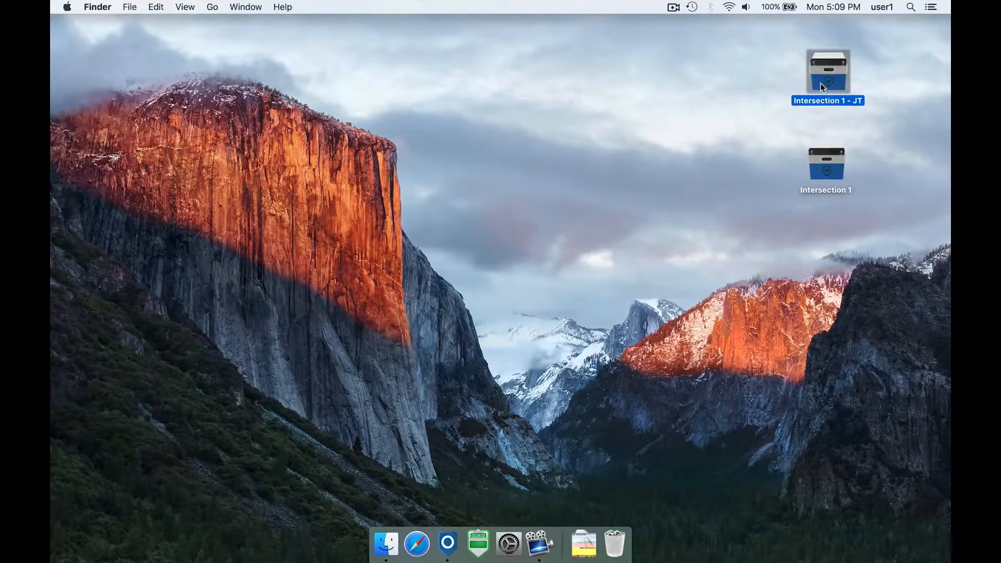
key("super+i")
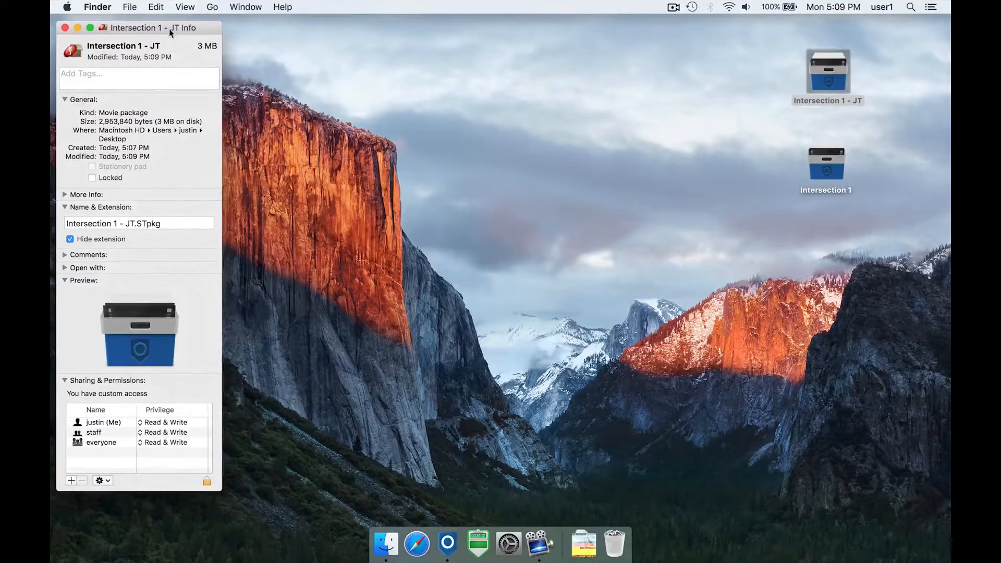
left_click_drag(169, 29, 177, 28)
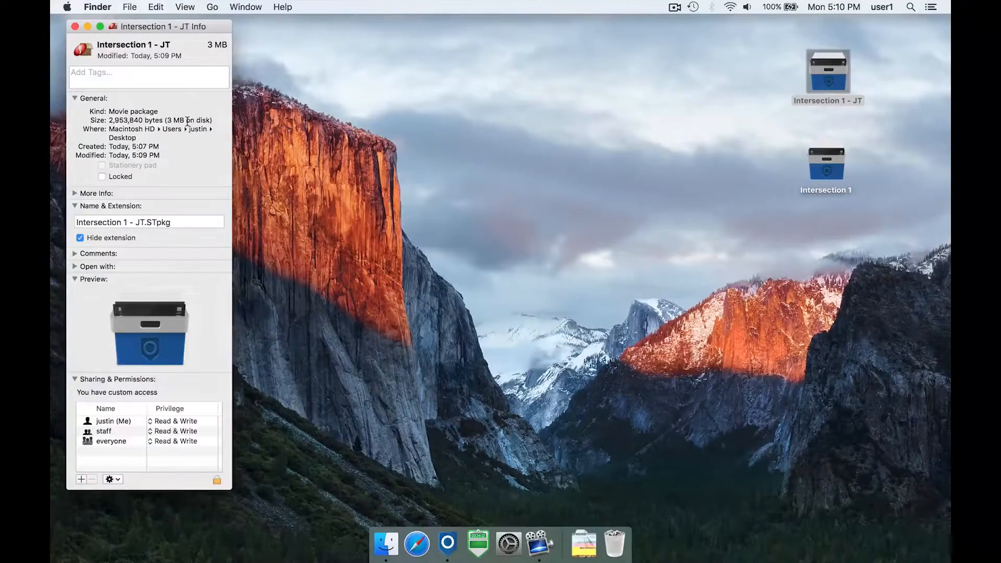
left_click(75, 26)
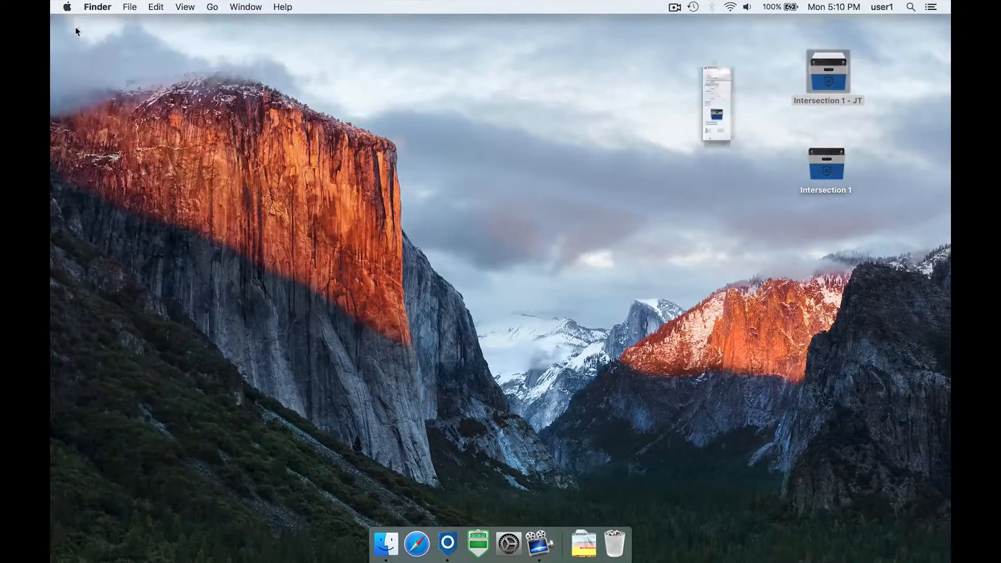
Reopen the Intersection 1 - JT package and move the timeline playhead to about 00:02:07
double_click(823, 70)
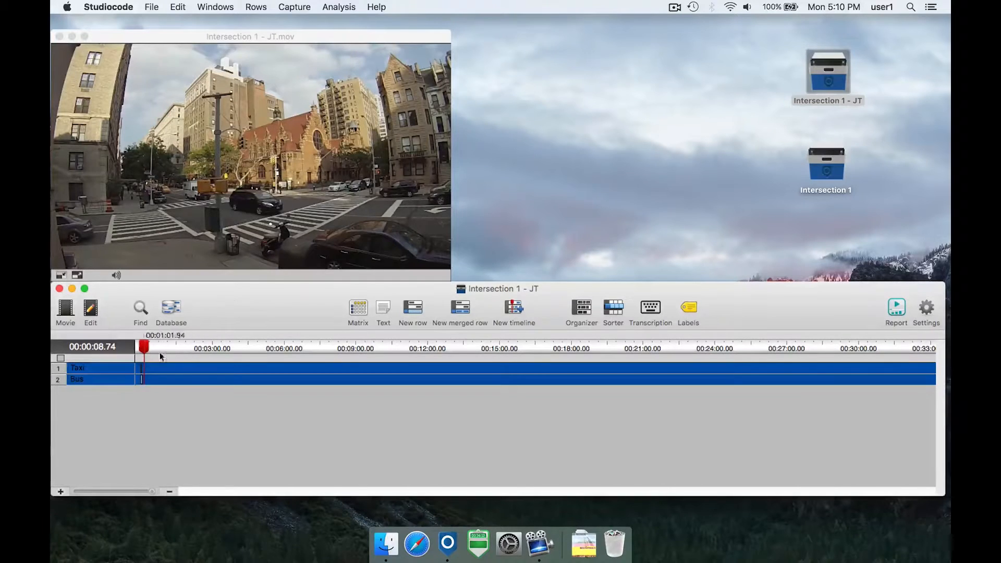
left_click_drag(145, 346, 192, 348)
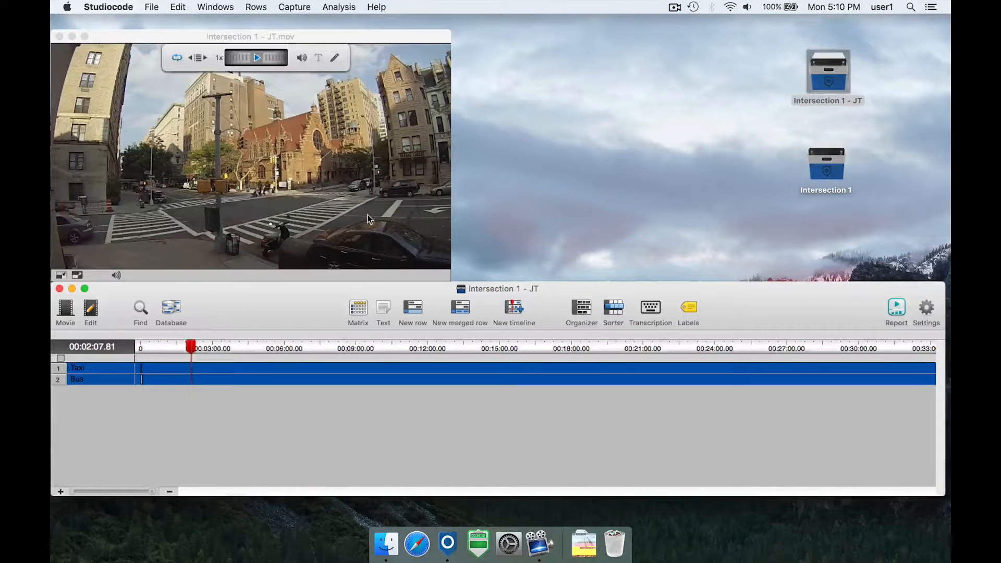